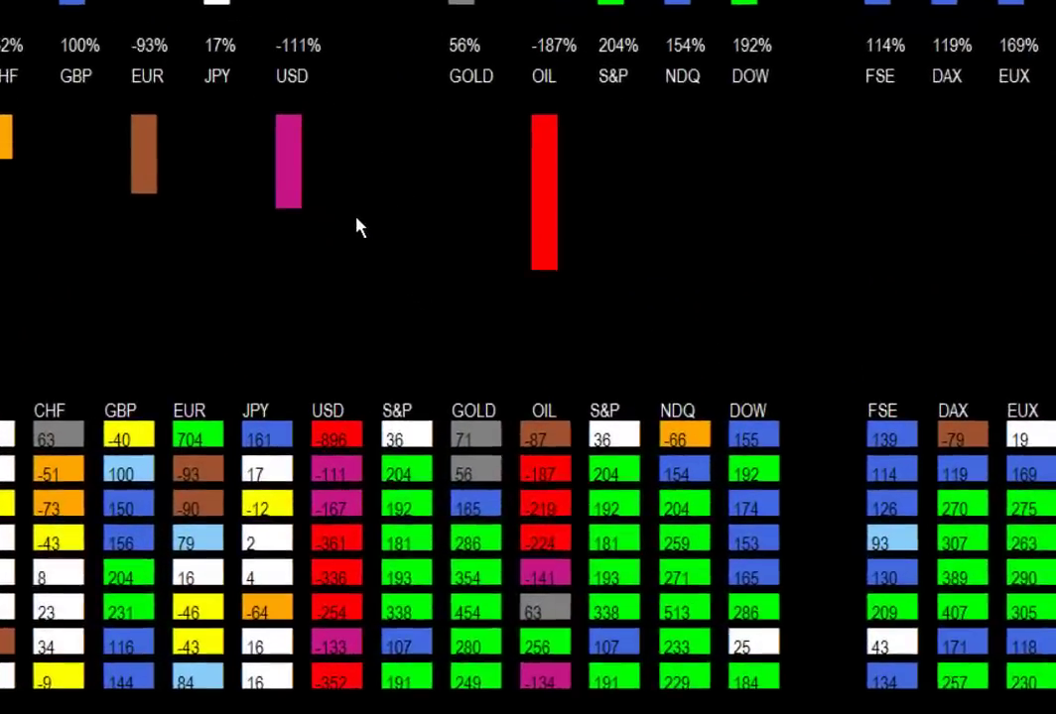
Bring up the shortcut menu on the EURUSD M5 chart showing the DashboardCorrelator dashboard.
right_click(436, 320)
Open DashboardCorrelator's input settings from the Indicators List and scroll through the inputs.
click(501, 396)
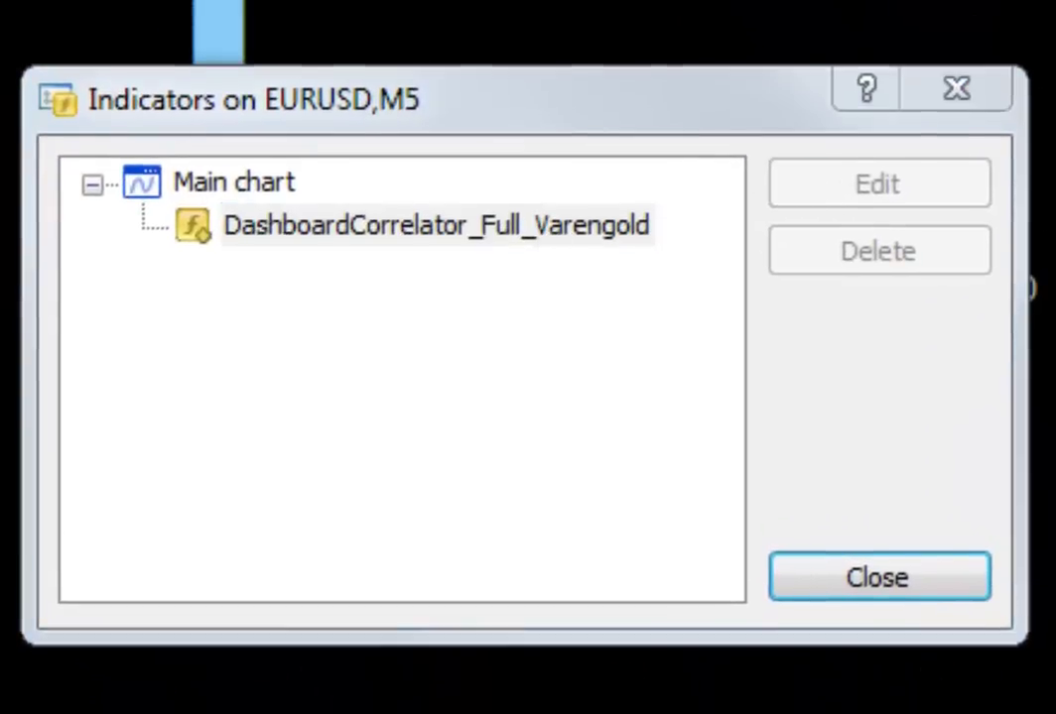
double_click(540, 224)
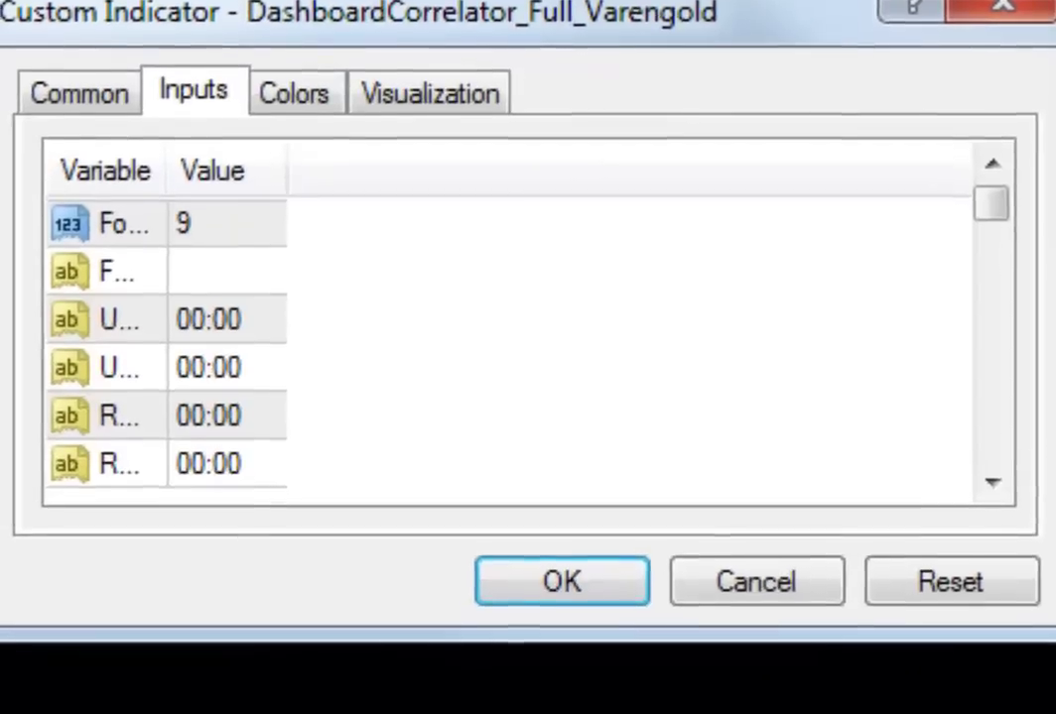
double_click(561, 191)
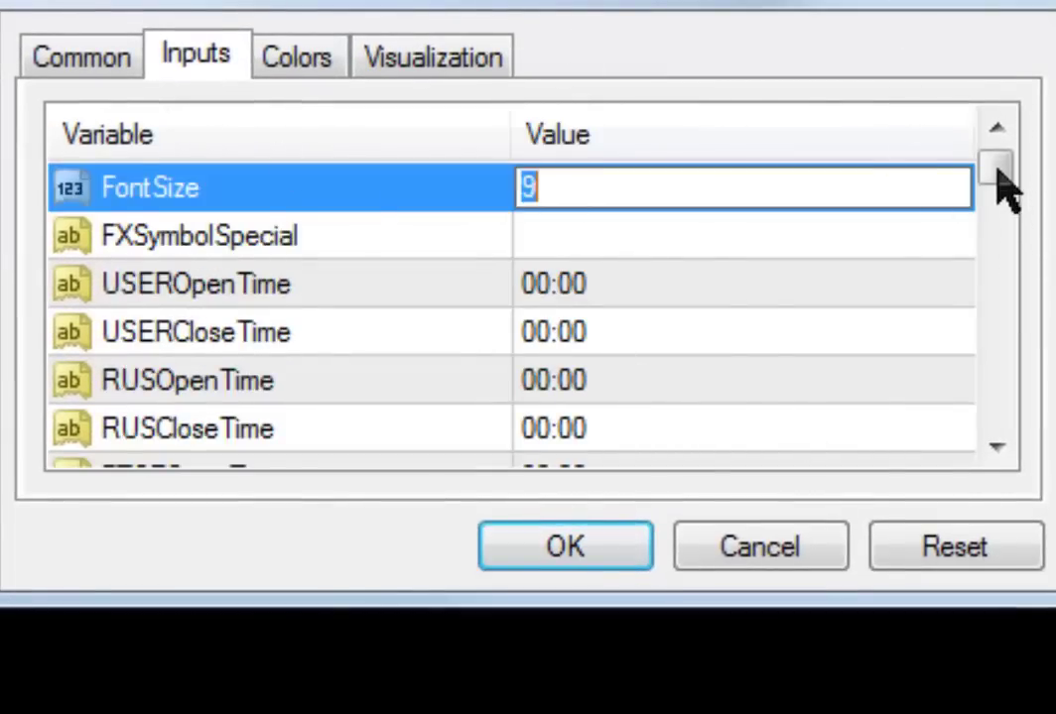
scroll(1000, 431, down, 4)
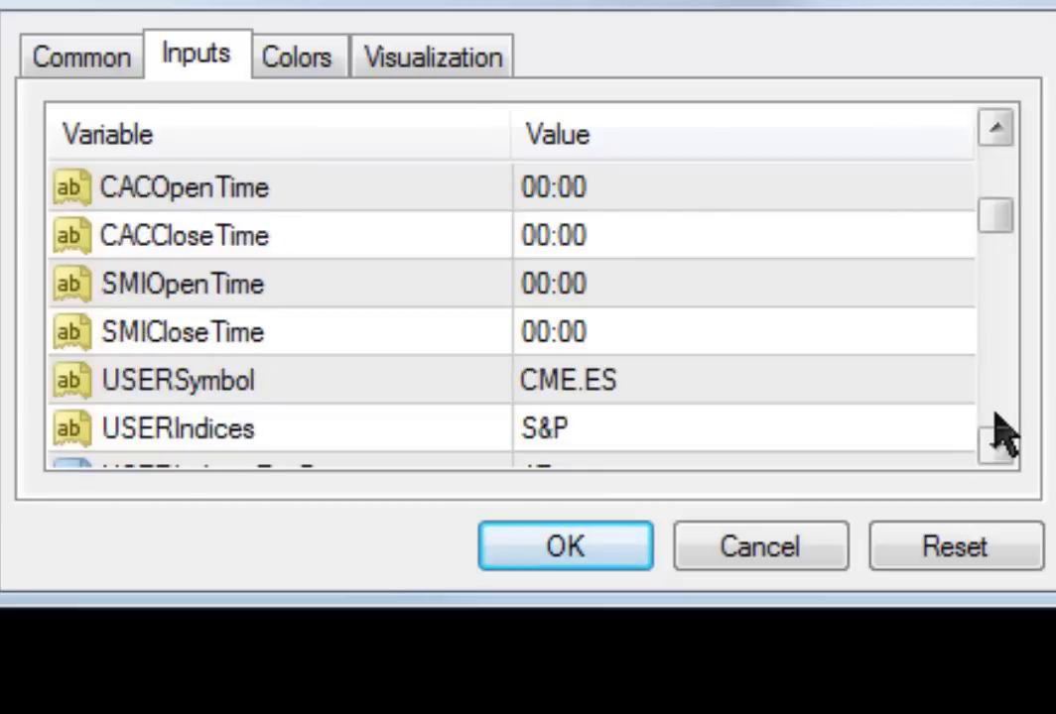
scroll(997, 432, down, 2)
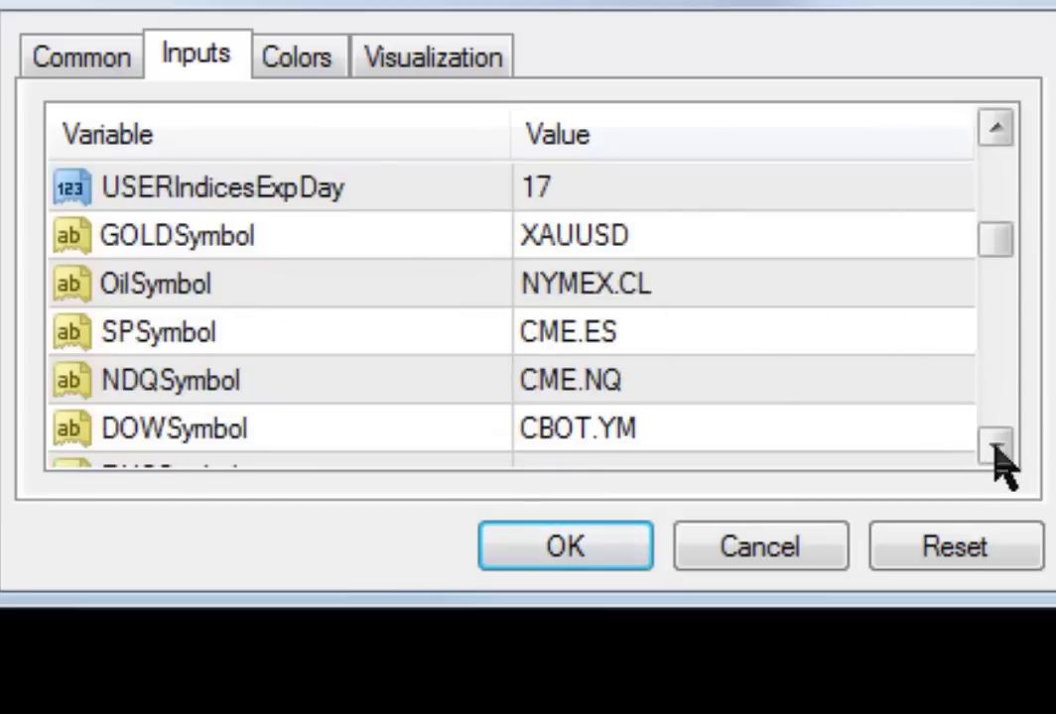
click(998, 449)
click(998, 449)
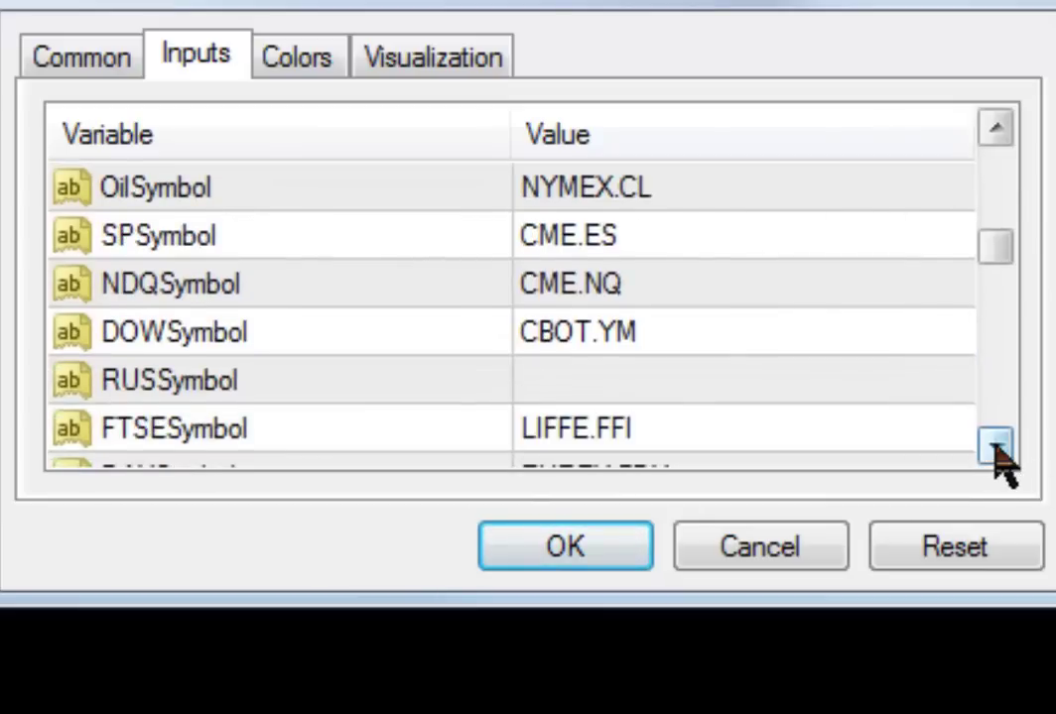
triple_click(997, 448)
click(998, 449)
double_click(997, 449)
double_click(997, 448)
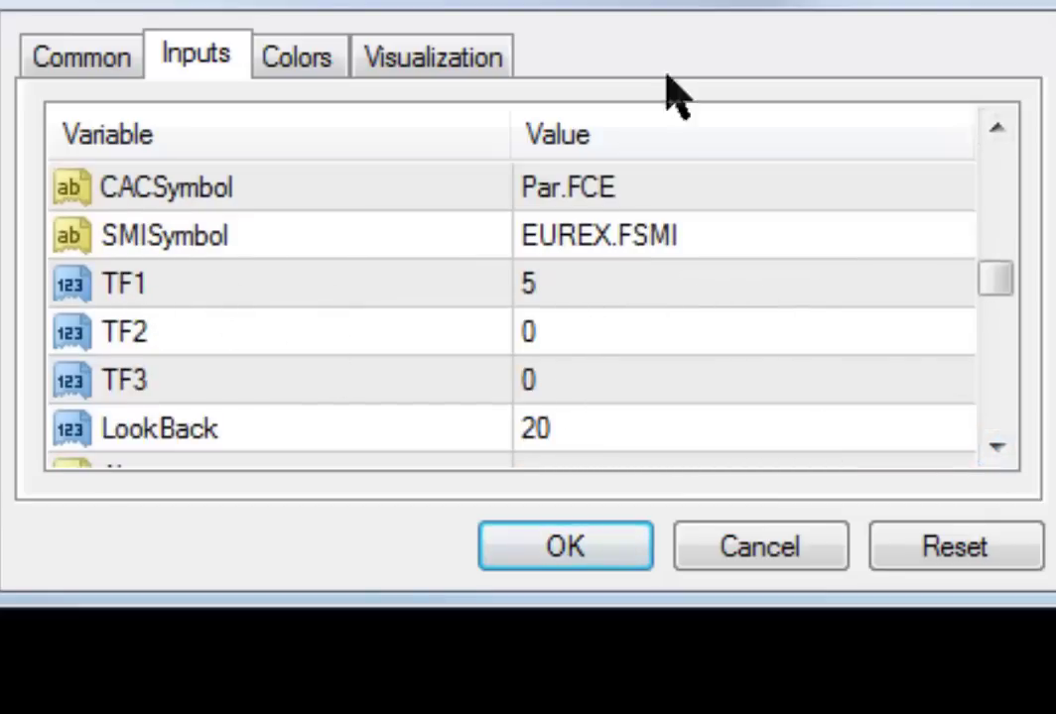
Set the TF2 timeframe to 15 and TF3 to 60.
double_click(552, 331)
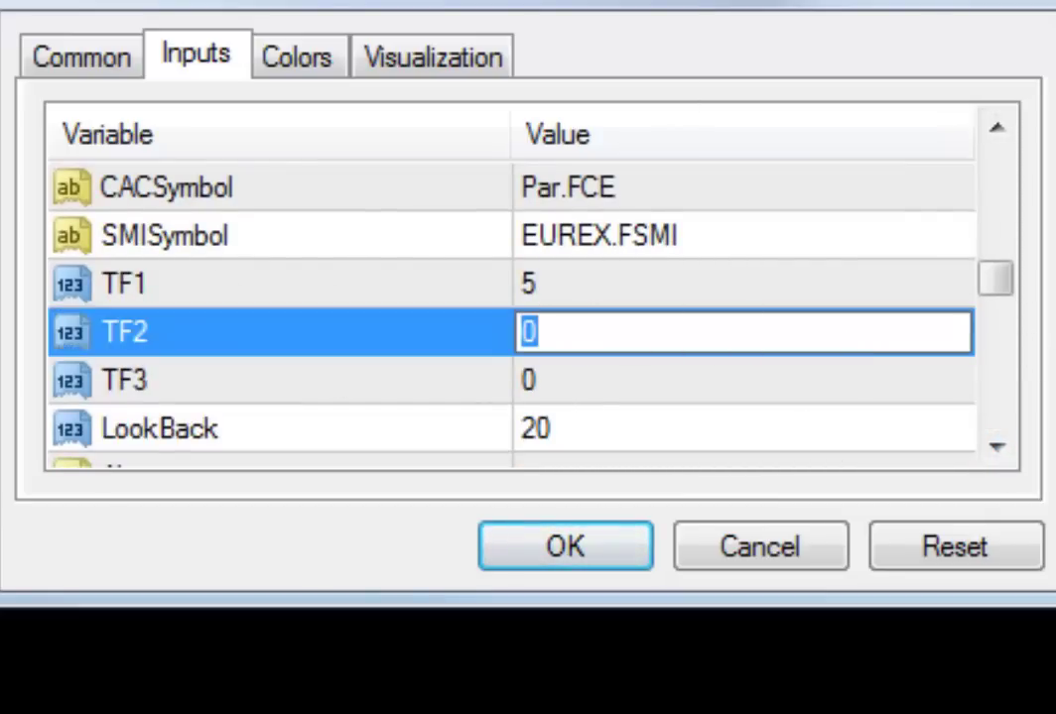
text(15)
double_click(615, 381)
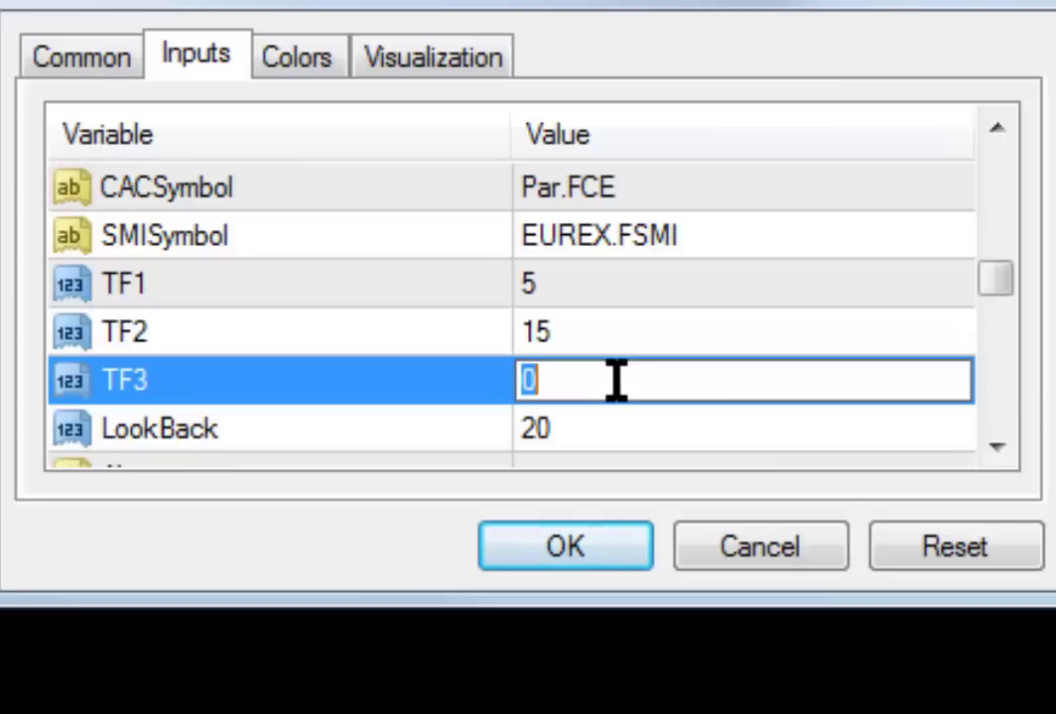
text(60)
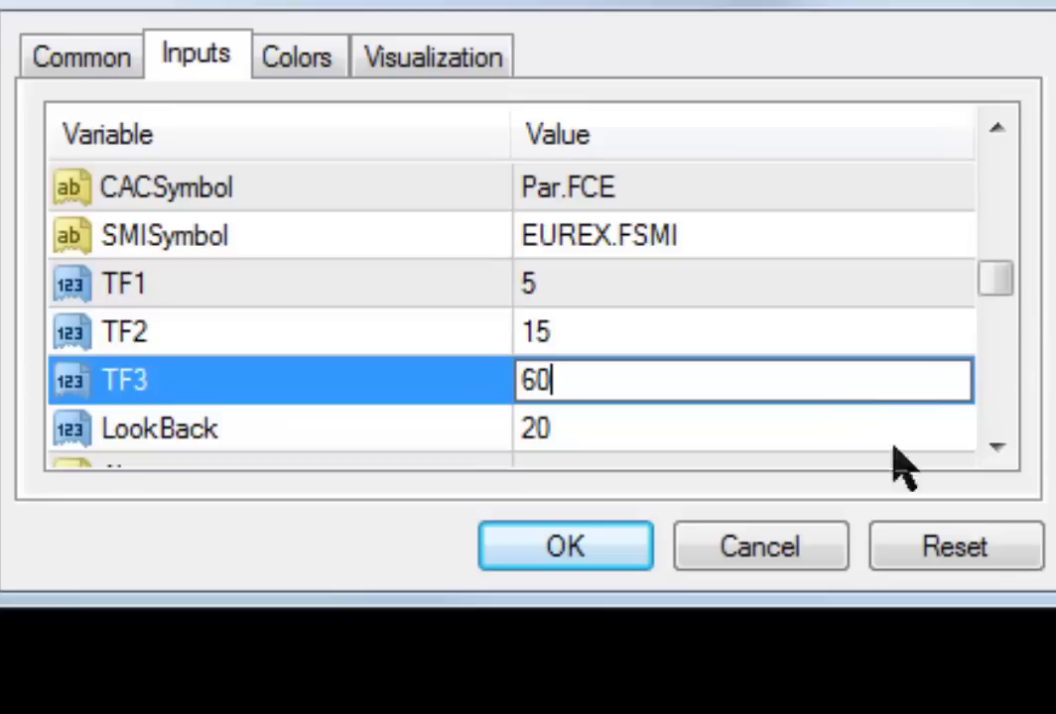
click(566, 433)
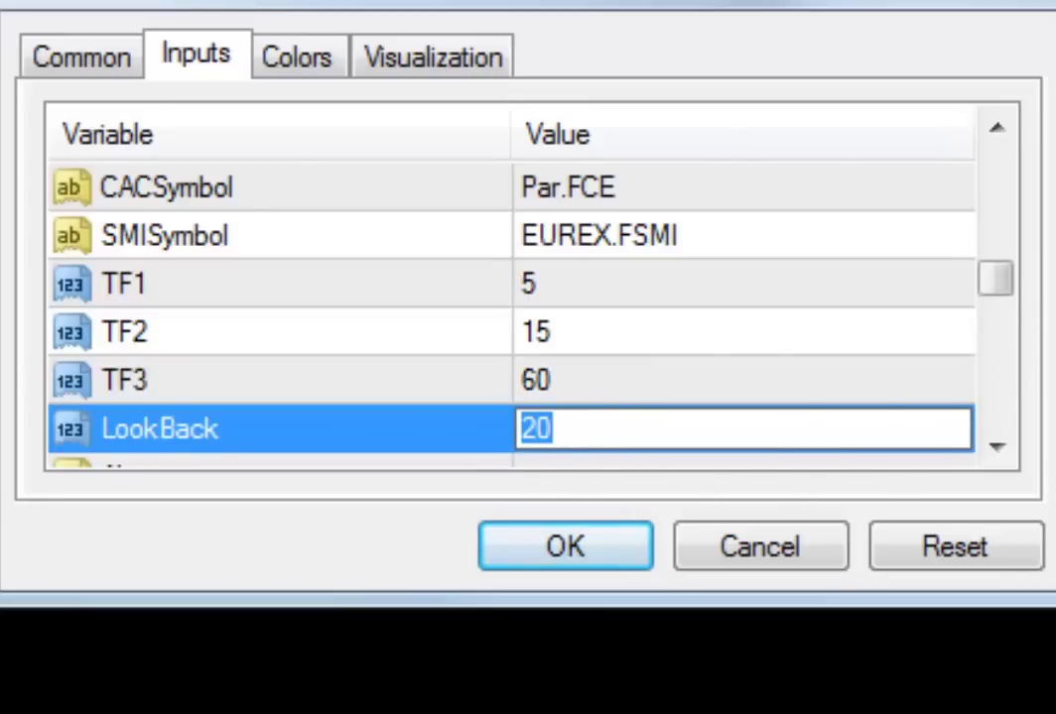
double_click(996, 448)
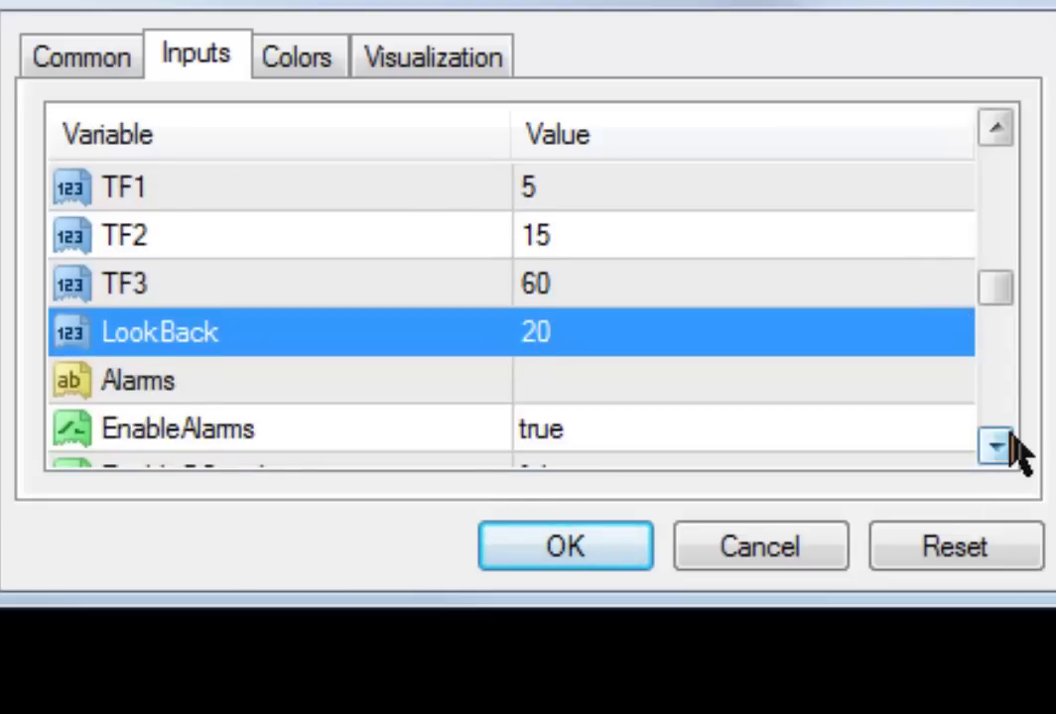
double_click(996, 449)
click(996, 448)
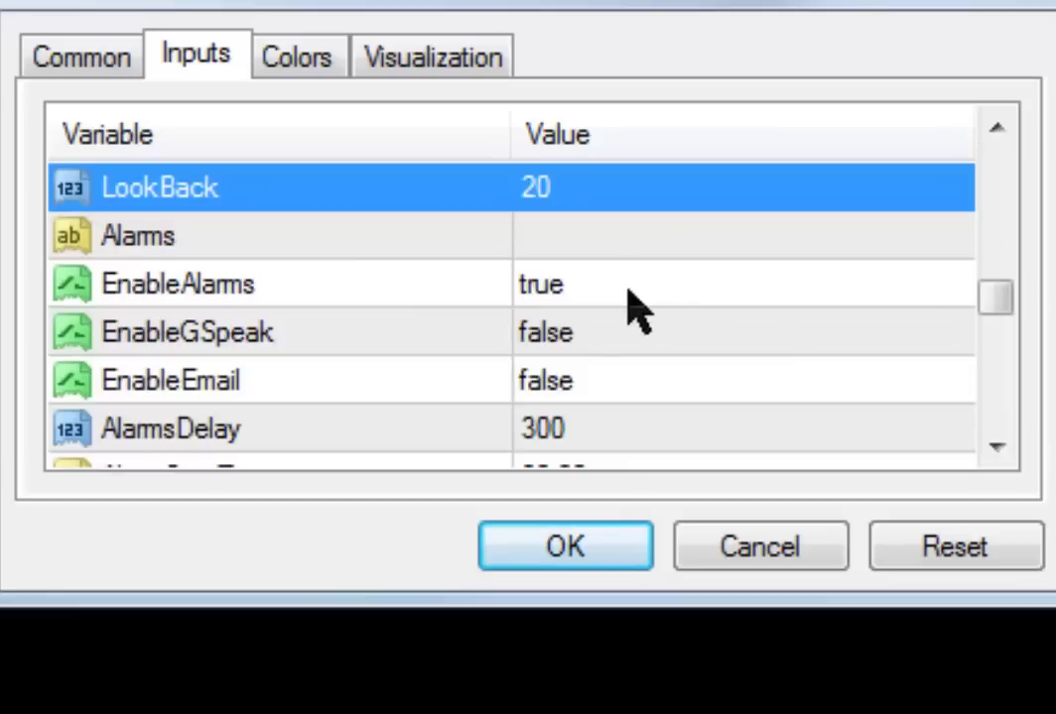
click(617, 296)
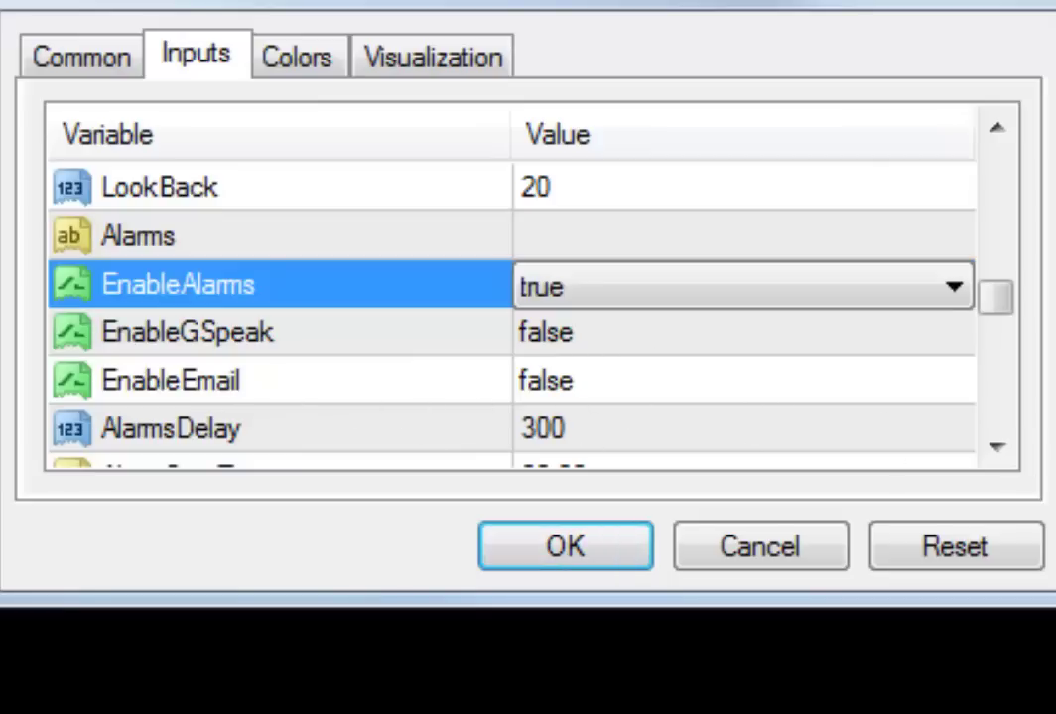
click(997, 446)
click(997, 447)
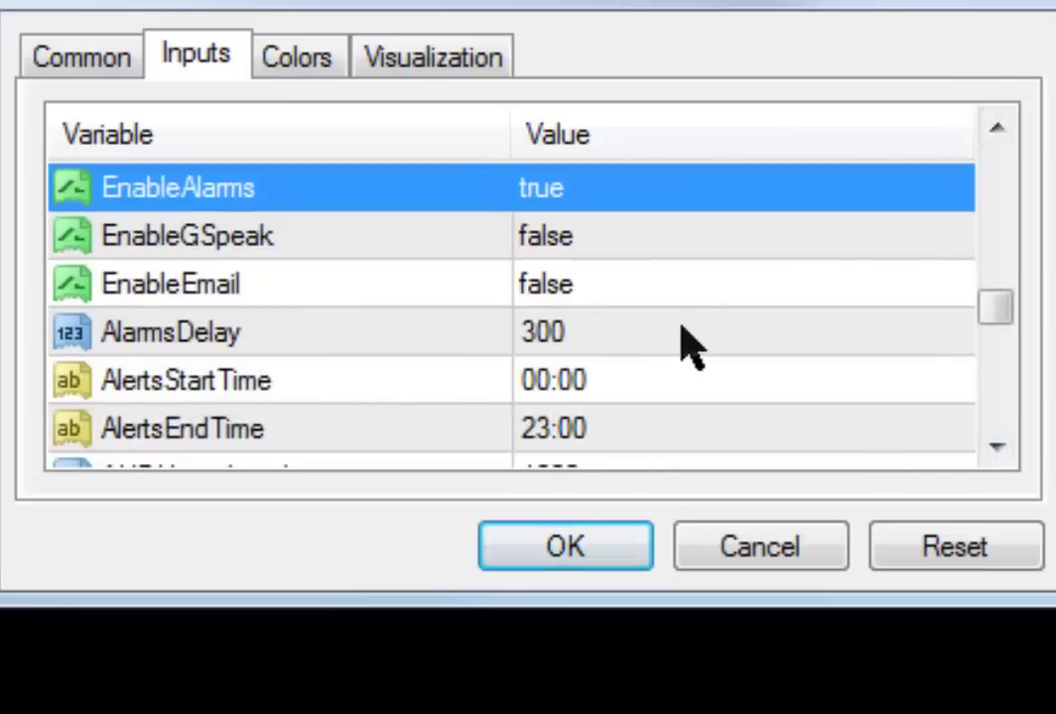
double_click(593, 333)
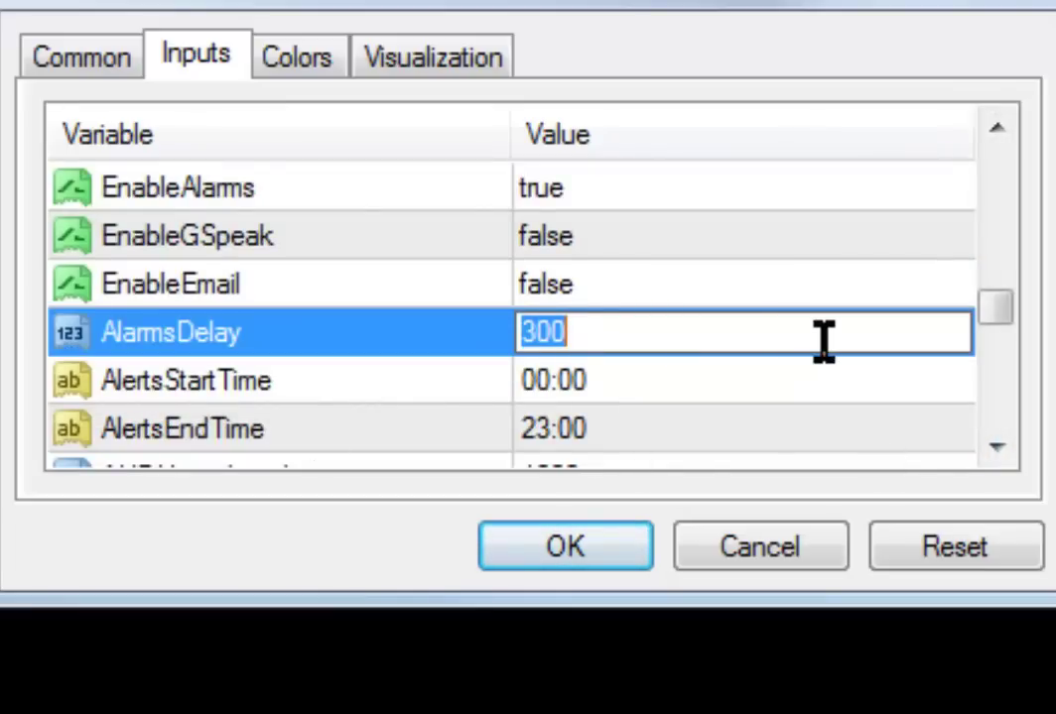
click(997, 448)
click(998, 448)
click(997, 448)
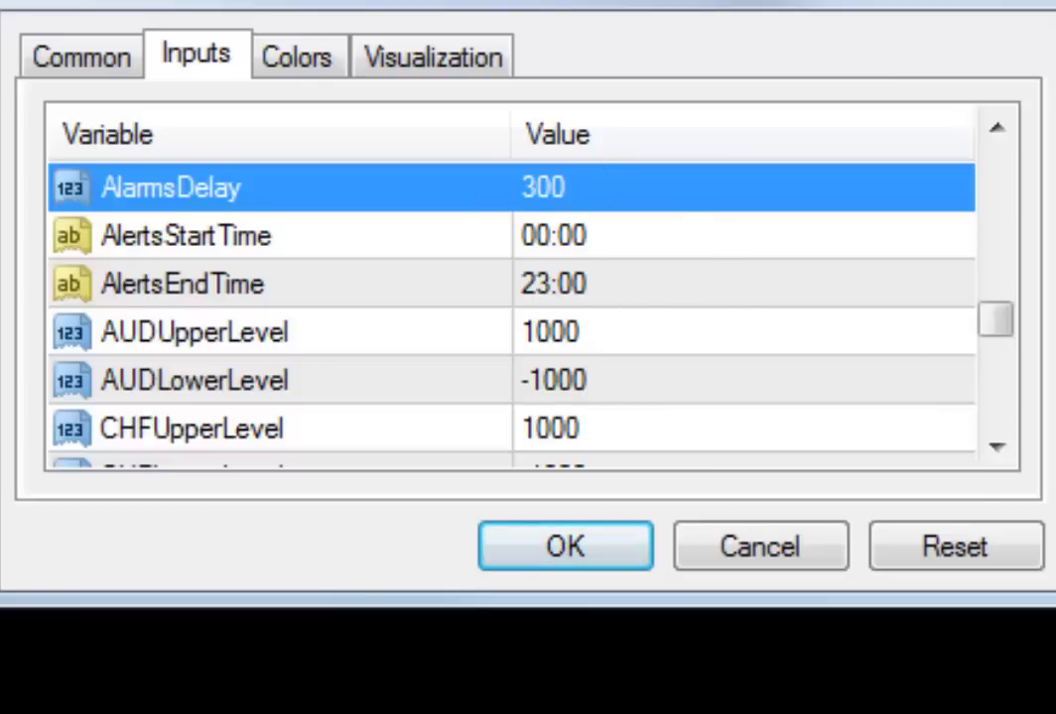
Read the CHF through USD level inputs, ending at USERUpperLevel 650 and USERLowerLevel 100.
click(996, 449)
click(996, 448)
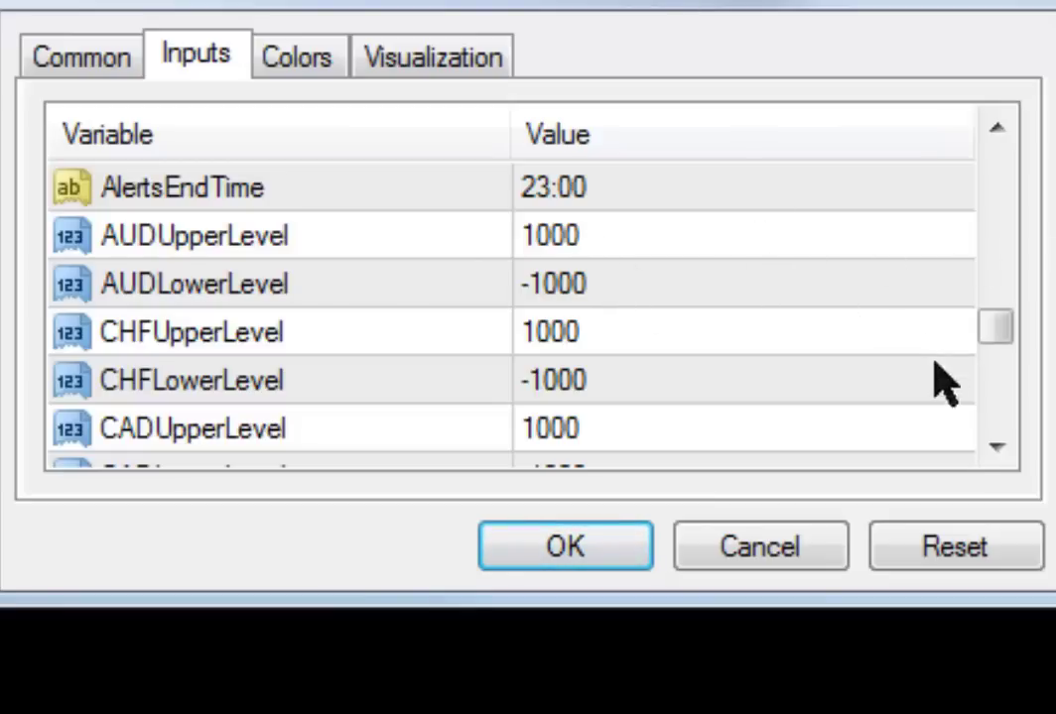
click(995, 448)
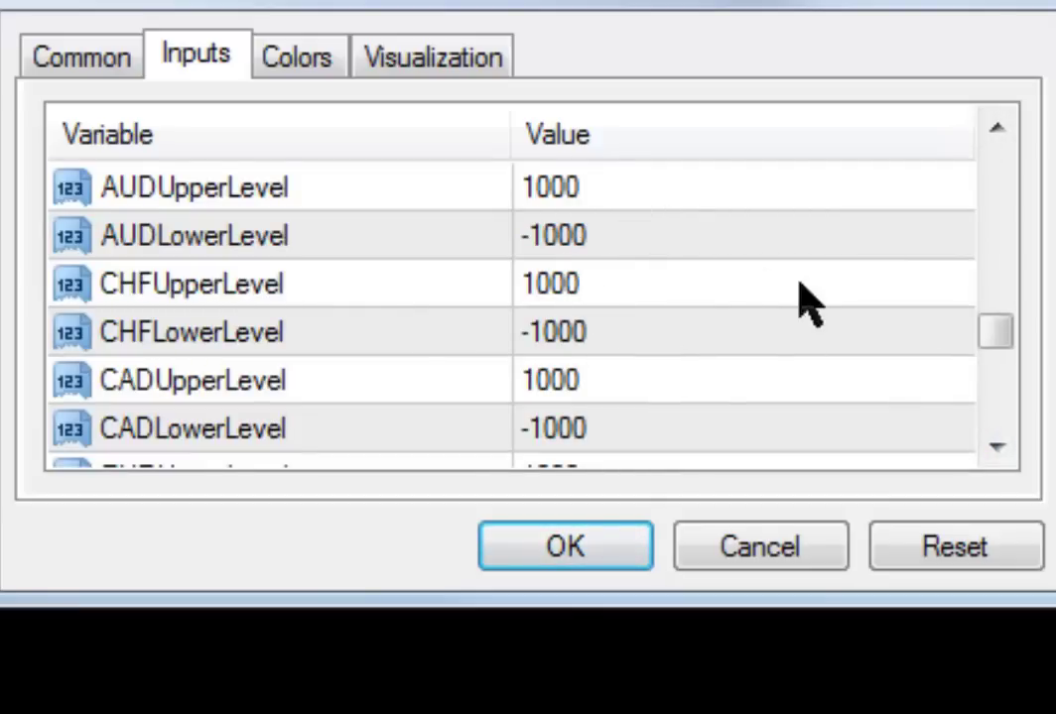
click(997, 448)
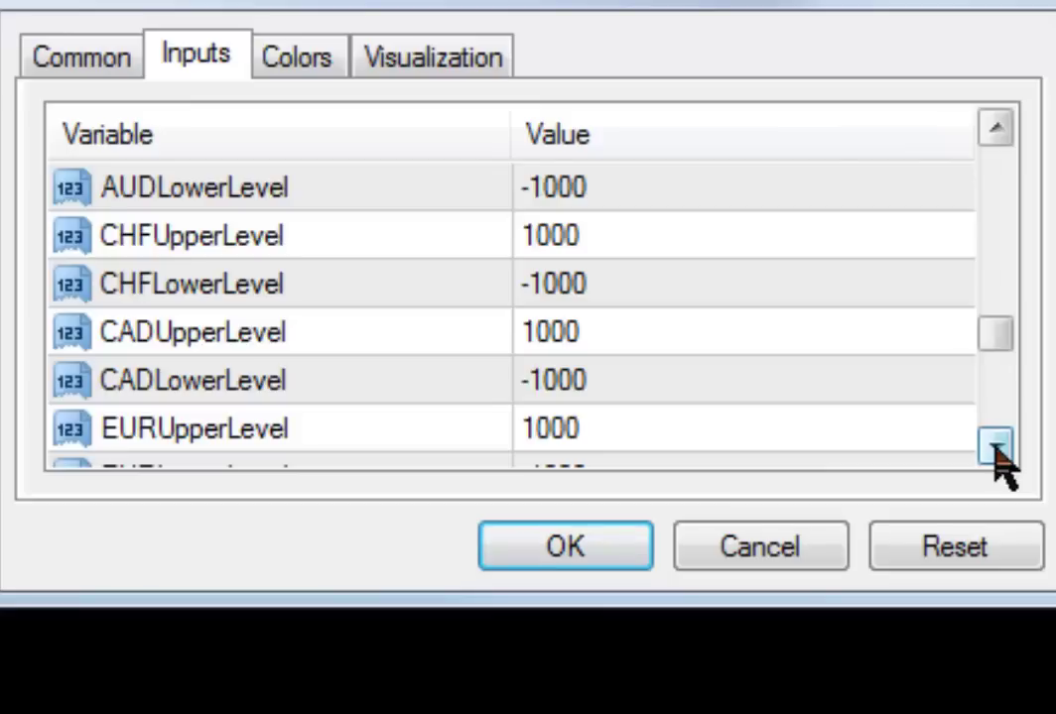
click(996, 448)
click(997, 449)
click(997, 448)
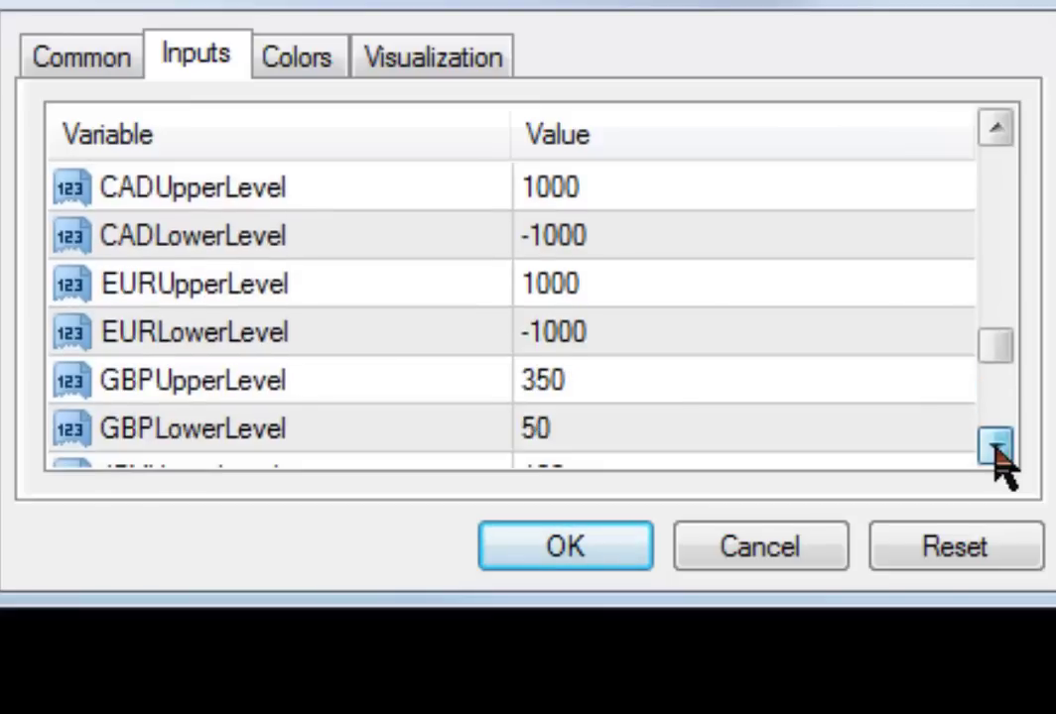
click(996, 448)
click(996, 448)
click(996, 449)
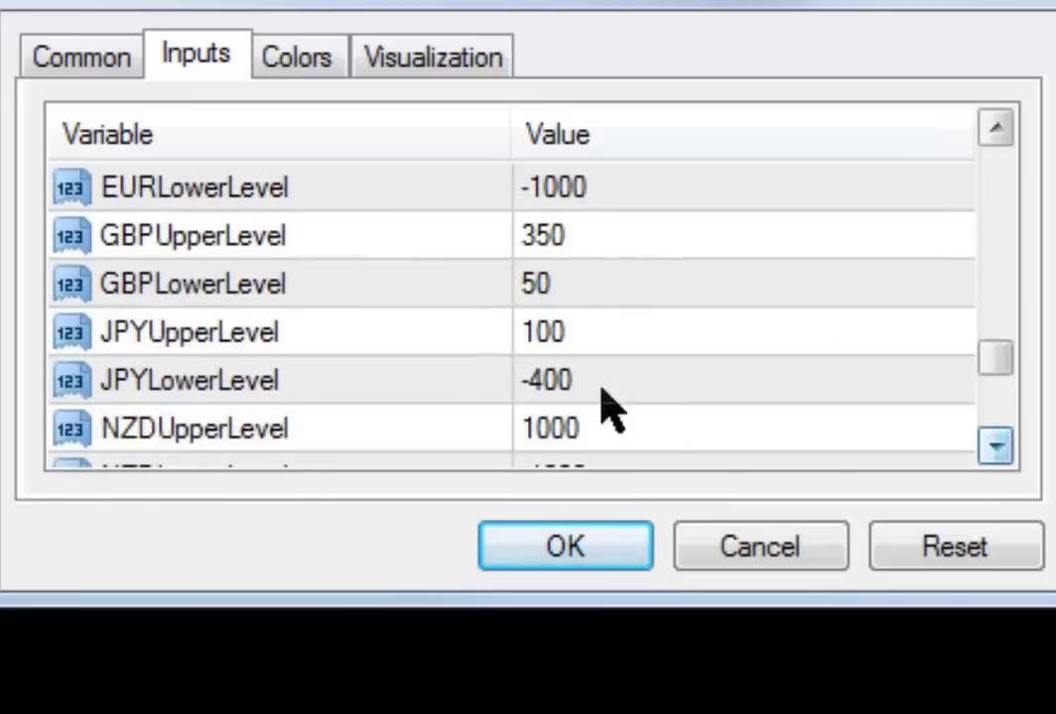
click(996, 449)
click(997, 449)
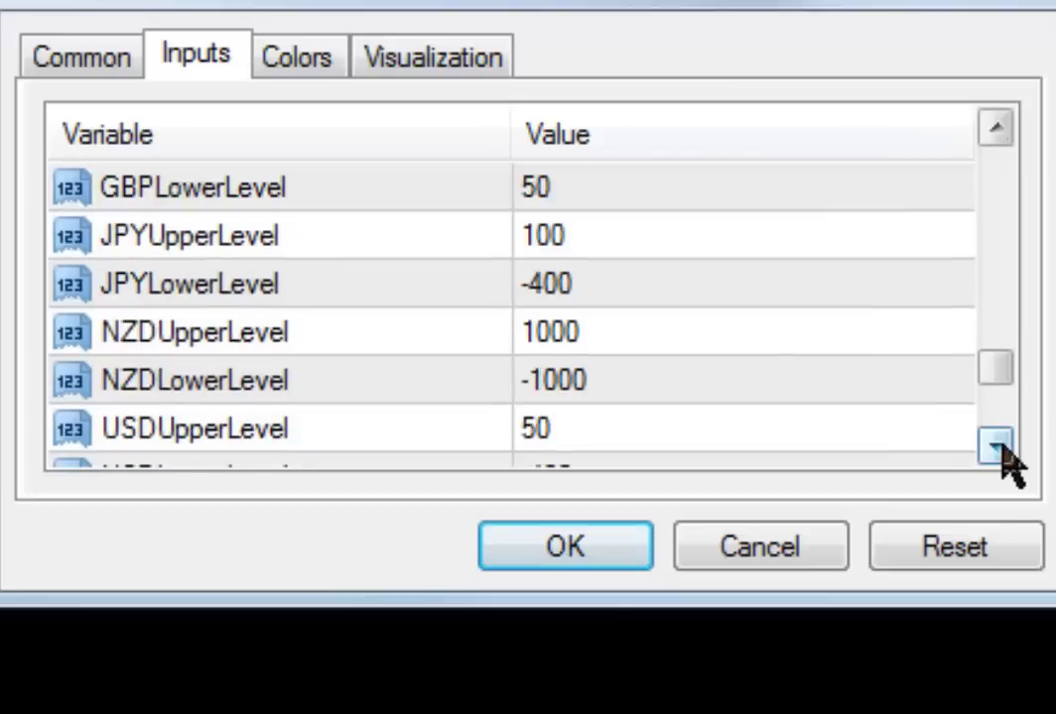
click(997, 449)
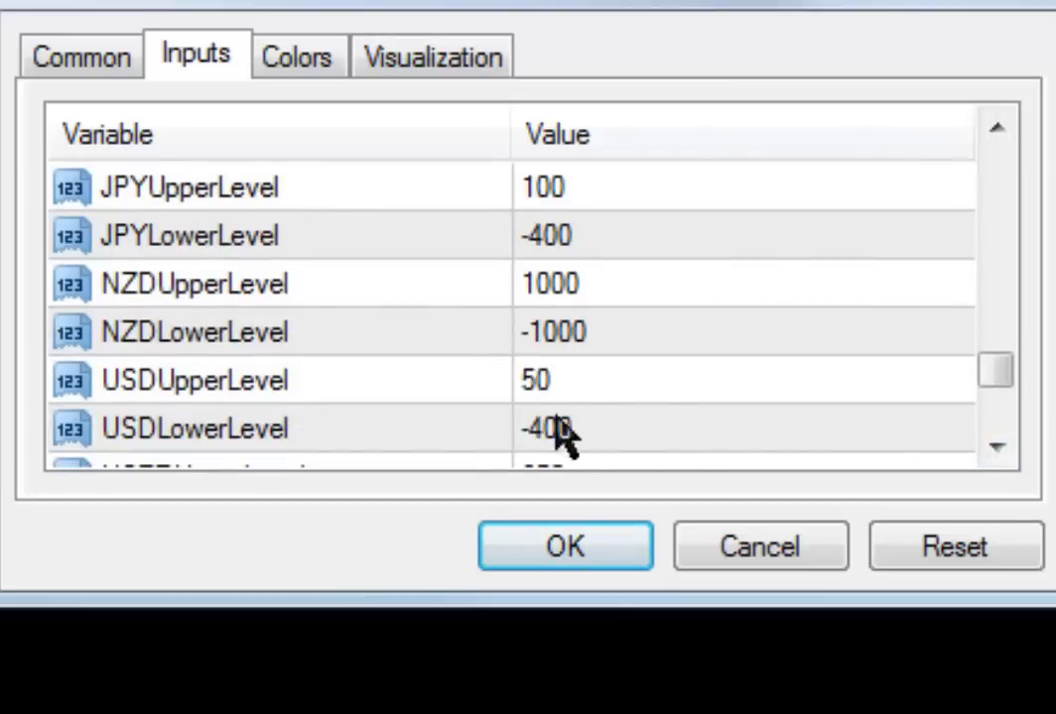
click(996, 449)
click(996, 449)
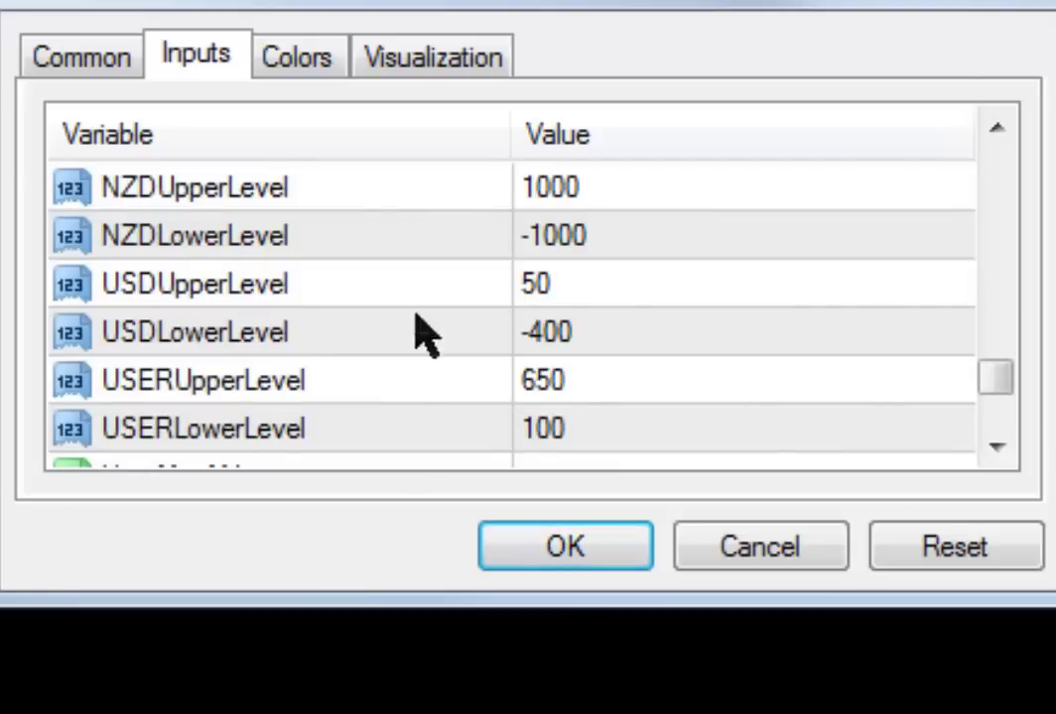
Bring the HeatMap M1–D1 settings into view and switch HeatMapM1 to false.
click(997, 449)
click(997, 449)
triple_click(996, 448)
scroll(138, 441, down, 1)
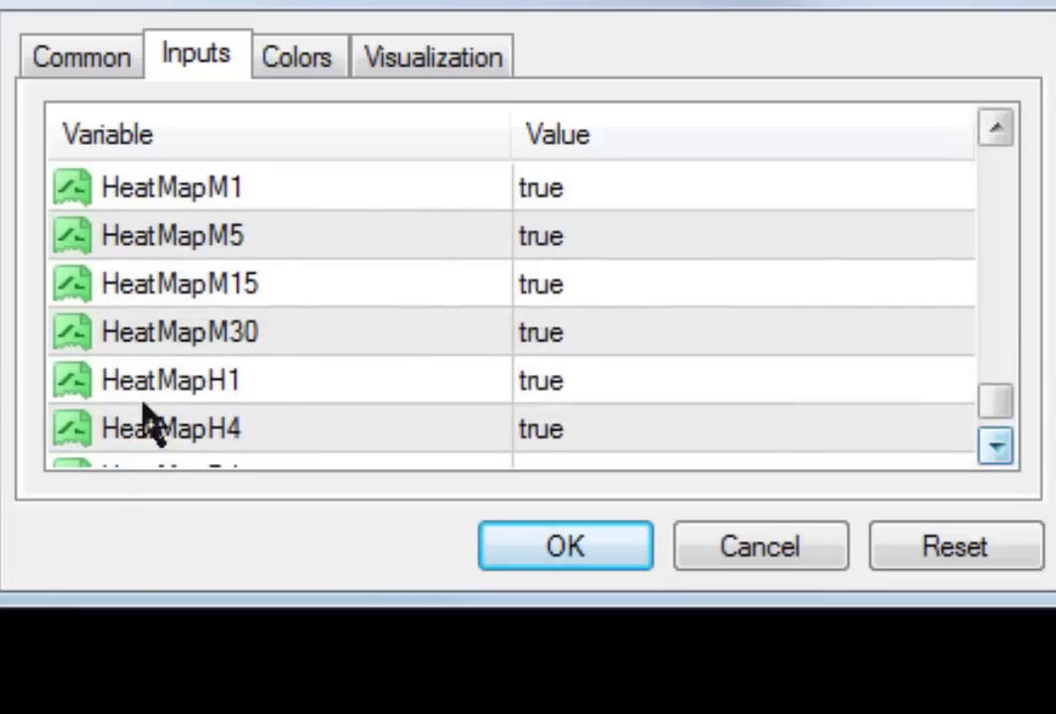
click(997, 449)
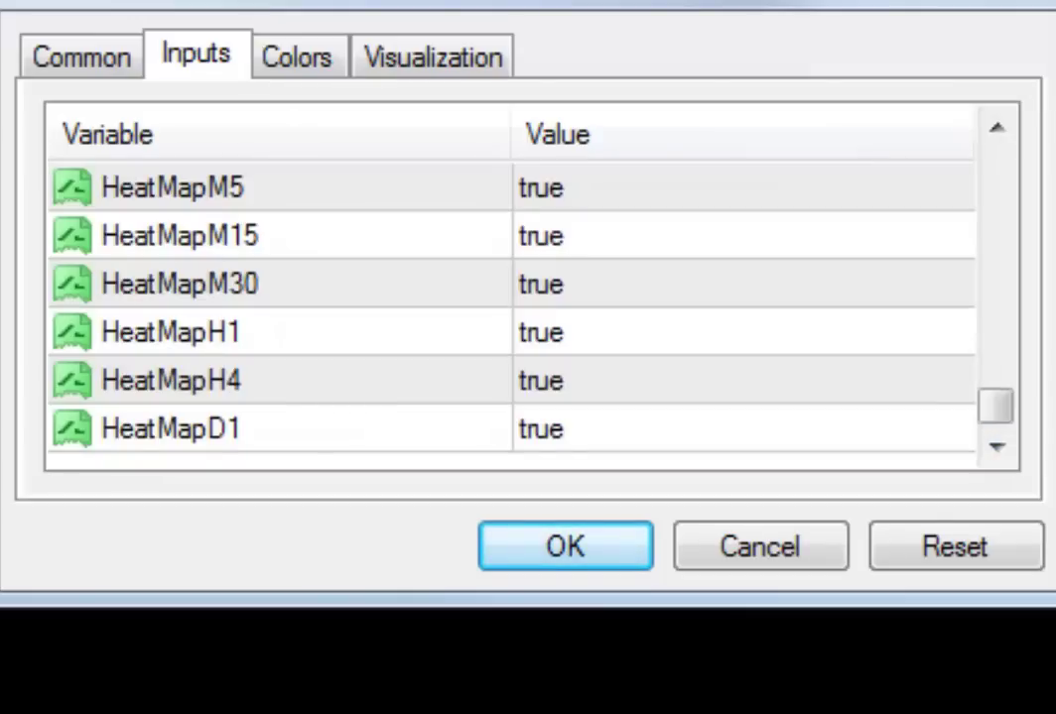
click(643, 199)
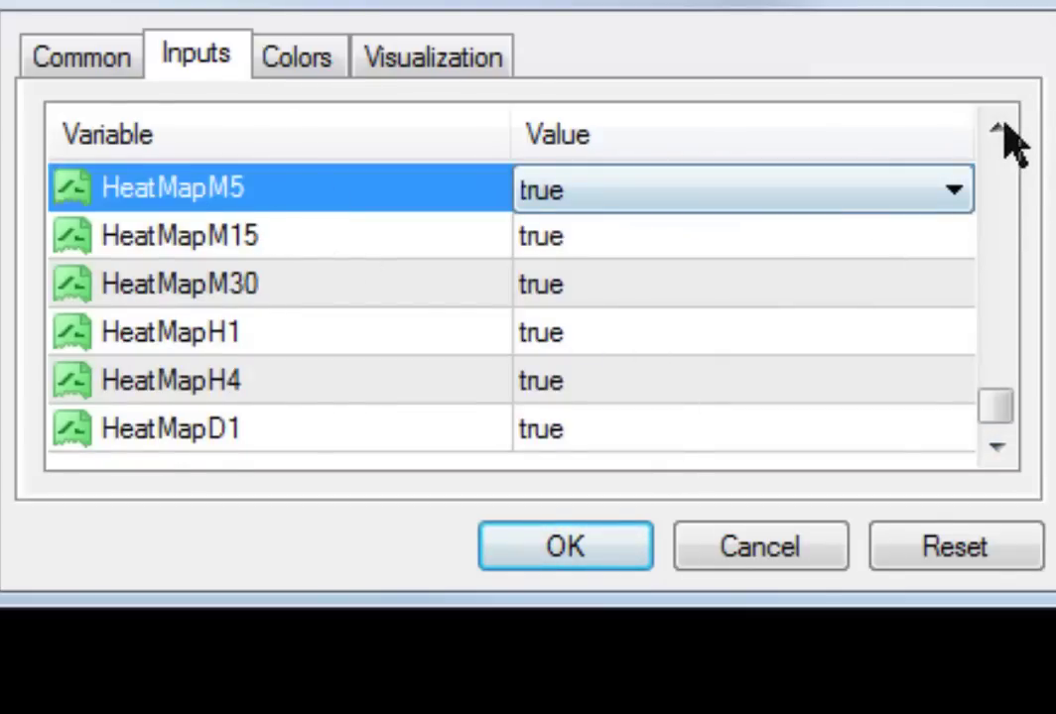
scroll(926, 184, up, 2)
click(608, 191)
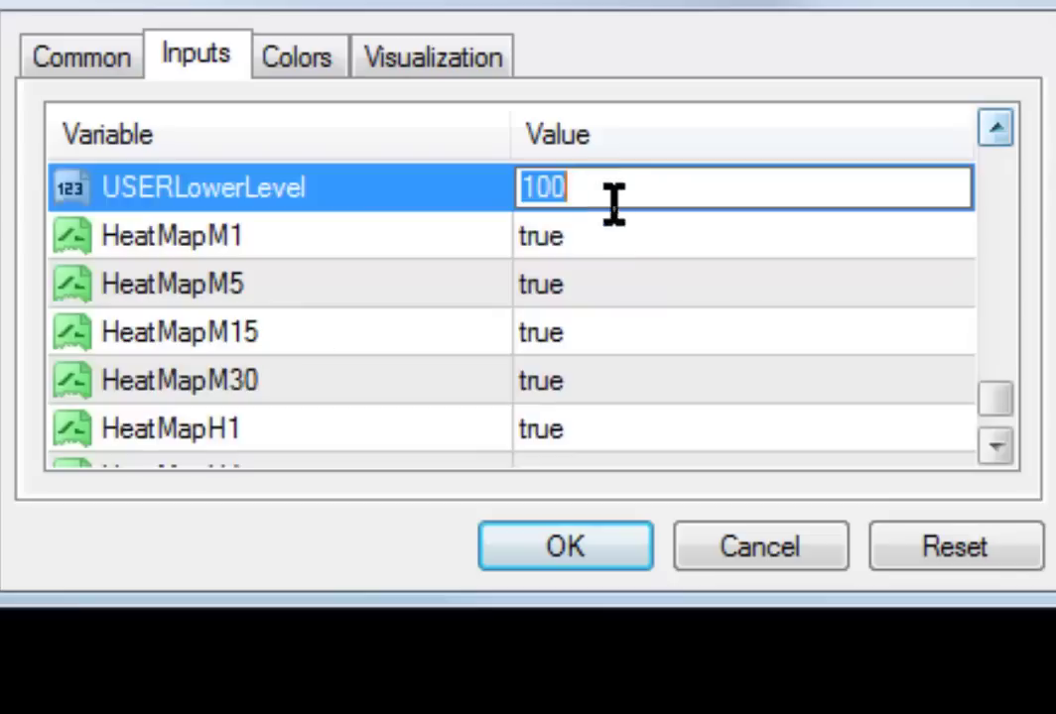
click(585, 246)
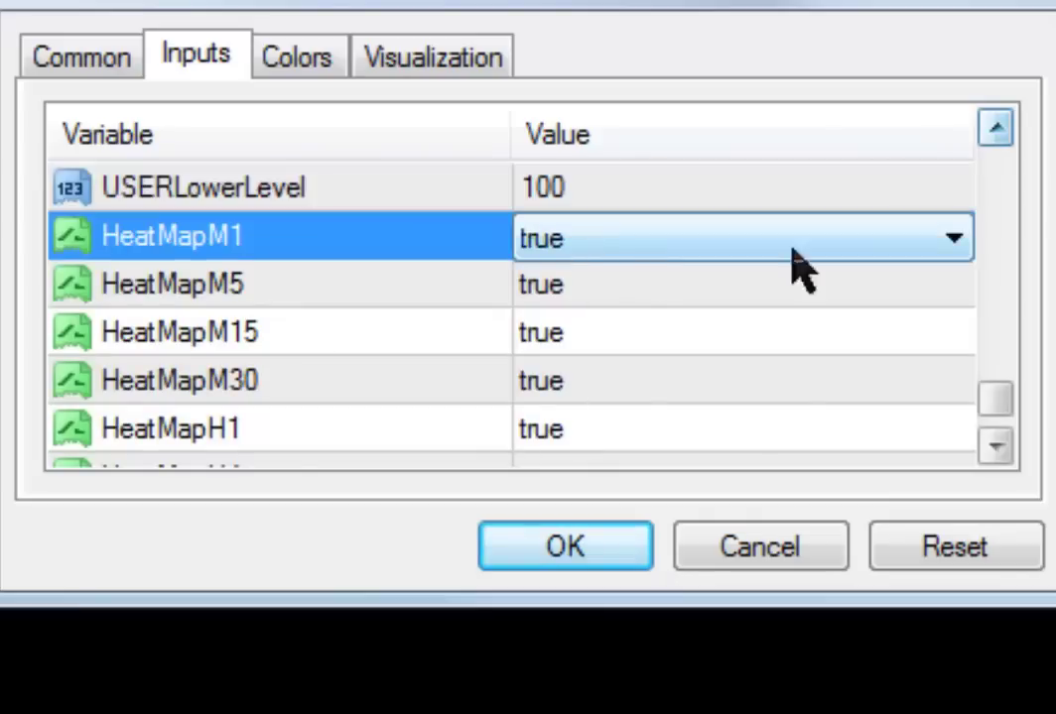
click(950, 241)
click(898, 283)
Check the last heat map settings, then cancel the changes and close the indicators list.
click(997, 447)
click(996, 446)
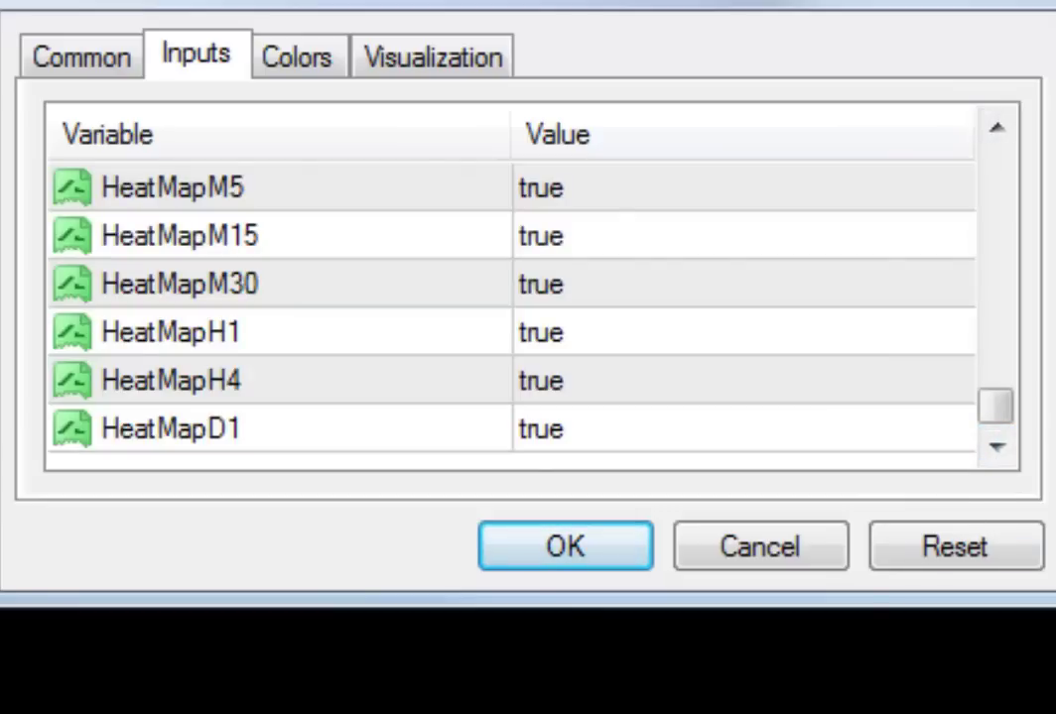
click(766, 545)
click(808, 452)
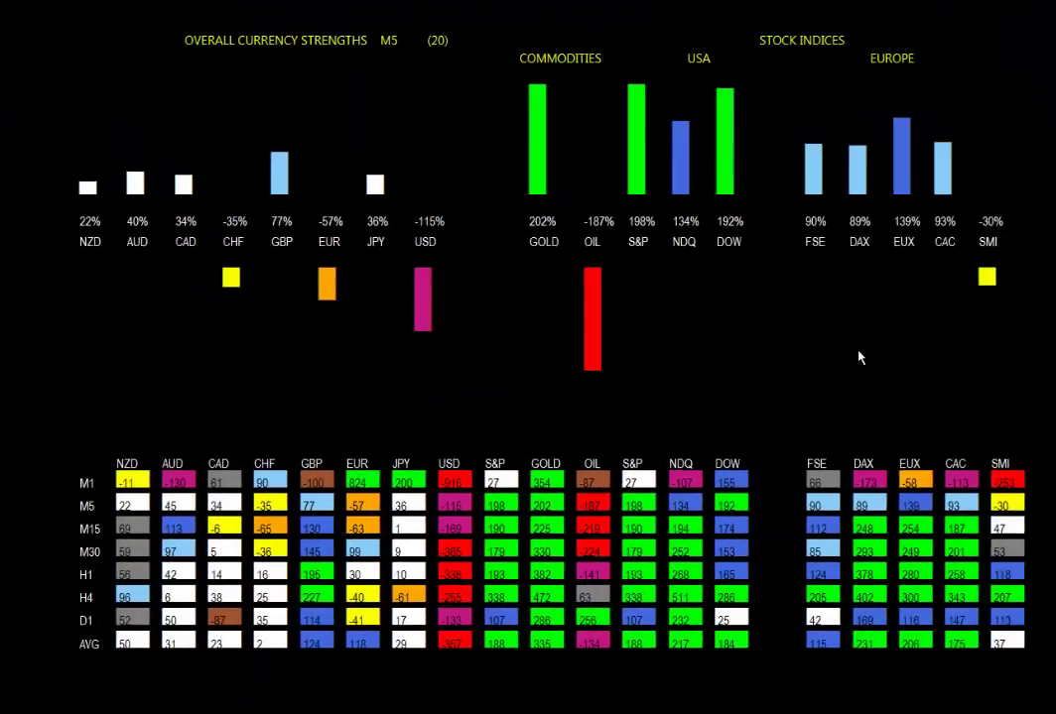